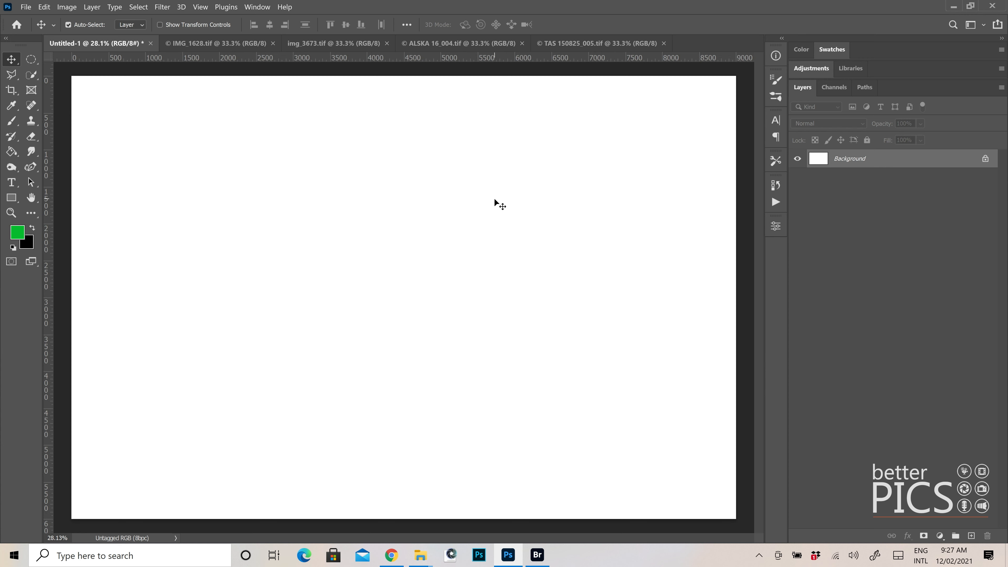
Float the IMG_1628.tif document, copy its forest photo onto the blank Untitled-1 canvas, and minimize the source window
{"action": "left_click_drag", "start_coordinate": [236, 42], "coordinate": [571, 133]}
{"action": "left_click_drag", "start_coordinate": [667, 217], "coordinate": [241, 180]}
{"action": "left_click_drag", "start_coordinate": [785, 132], "coordinate": [302, 149]}
{"action": "left_click", "coordinate": [589, 147]}
Float img_3673.tif, copy its pink flower photo into Untitled-1 as a new layer, and minimize the source window
{"action": "left_click_drag", "start_coordinate": [236, 43], "coordinate": [637, 170]}
{"action": "left_click_drag", "start_coordinate": [329, 195], "coordinate": [327, 194]}
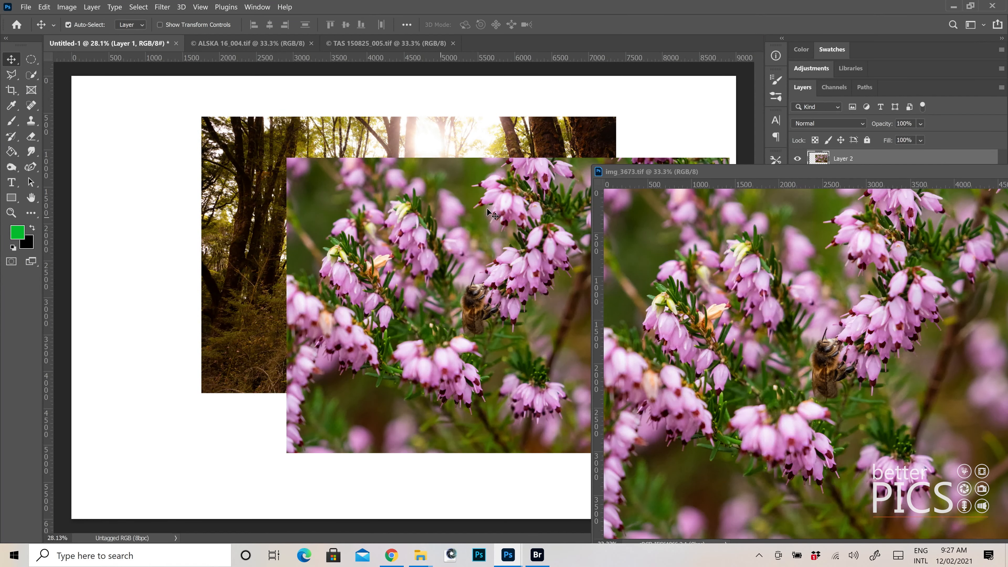
{"action": "left_click_drag", "start_coordinate": [726, 178], "coordinate": [235, 137]}
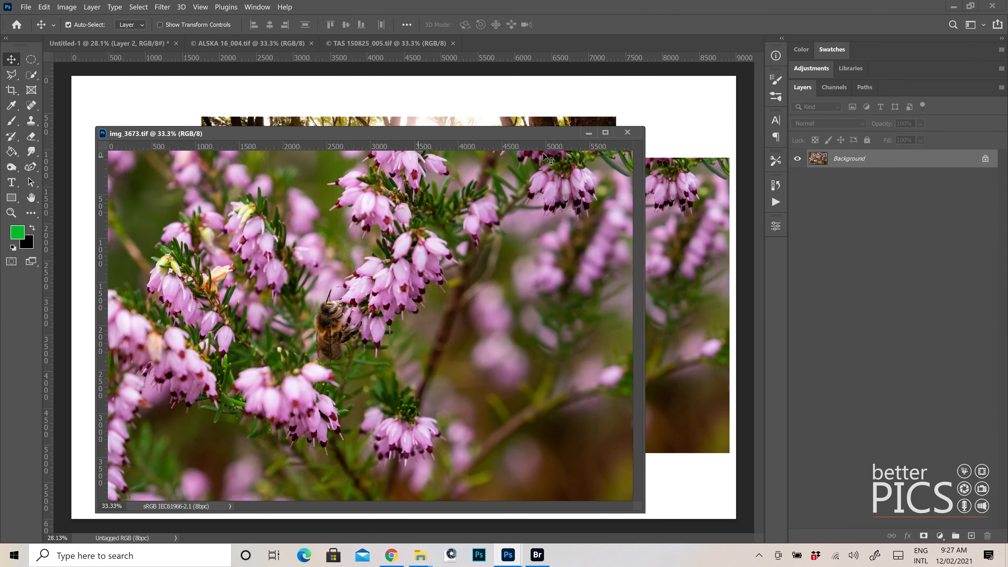
{"action": "left_click", "coordinate": [589, 136]}
Float ALSKA 16_004.tif, copy its pink grass photo into Untitled-1 as a new layer, and minimize the source window
{"action": "left_click_drag", "start_coordinate": [244, 43], "coordinate": [547, 147]}
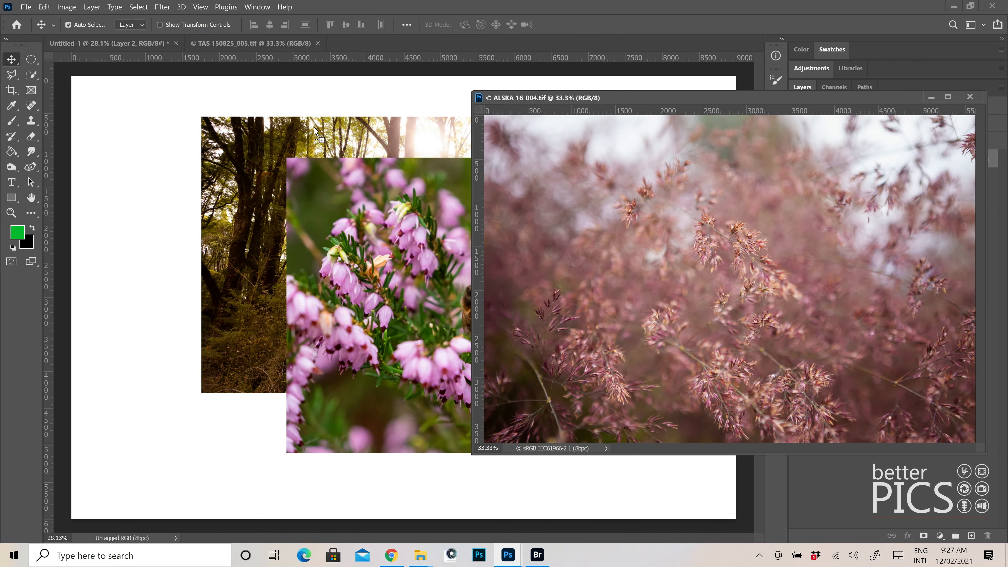
{"action": "left_click_drag", "start_coordinate": [372, 133], "coordinate": [372, 133]}
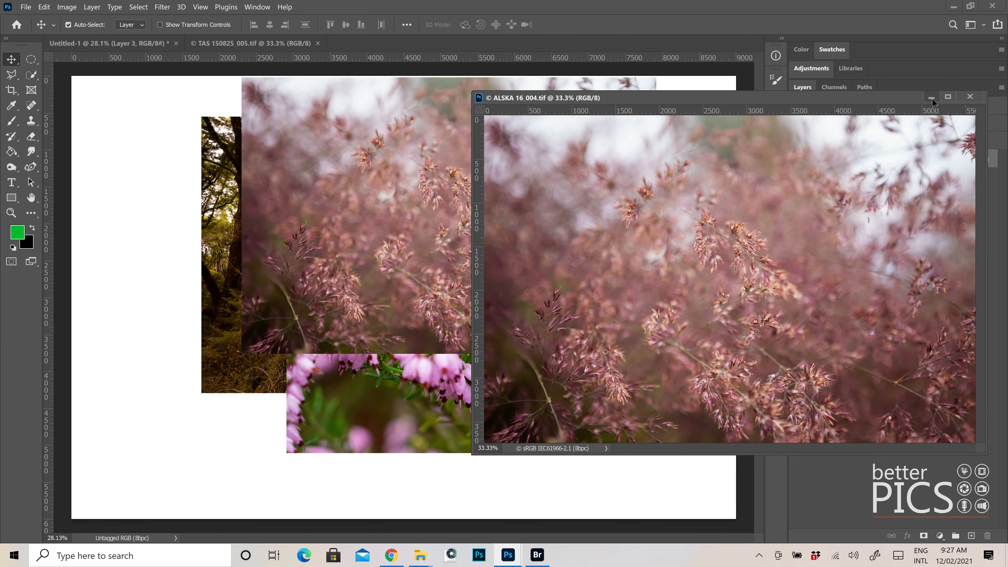
{"action": "left_click", "coordinate": [931, 97]}
Float TAS 150825_005.tif, copy its frosted grass photo into Untitled-1 as a new layer, and minimize the source window
{"action": "left_click_drag", "start_coordinate": [278, 43], "coordinate": [611, 85]}
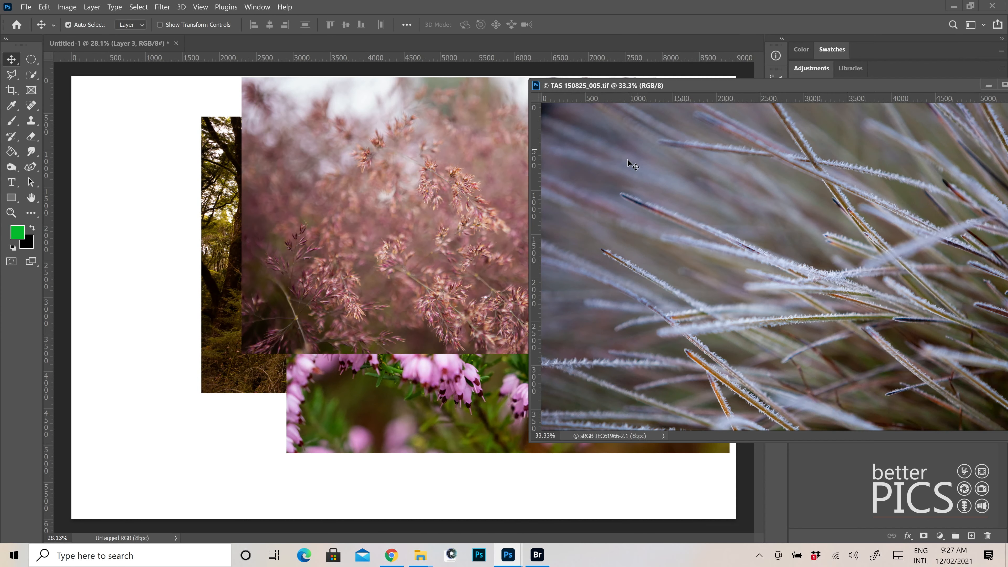
{"action": "left_click_drag", "start_coordinate": [581, 173], "coordinate": [514, 201]}
{"action": "left_click_drag", "start_coordinate": [818, 87], "coordinate": [442, 97]}
{"action": "left_click", "coordinate": [611, 96]}
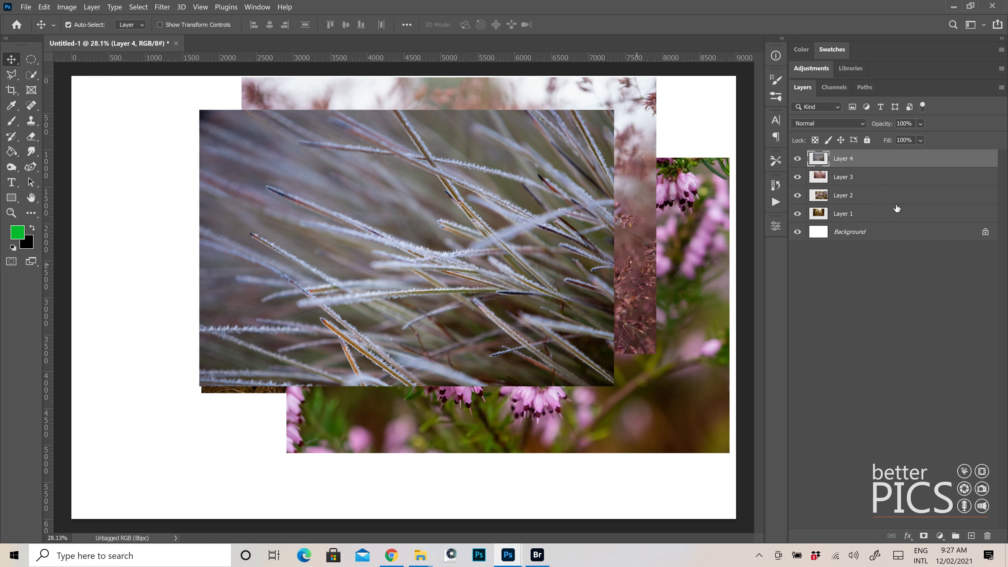
{"action": "left_click", "coordinate": [255, 7]}
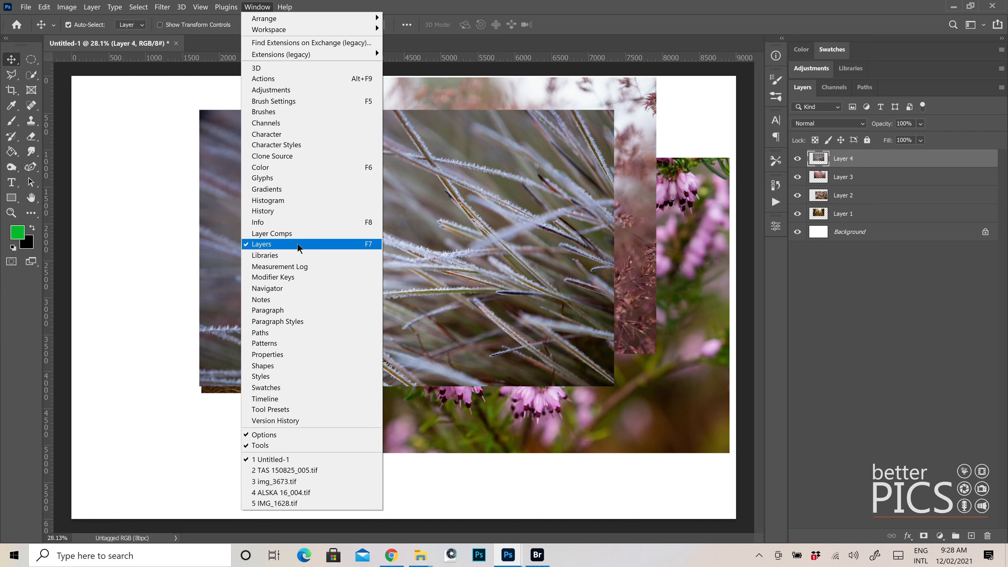
{"action": "left_click", "coordinate": [873, 322]}
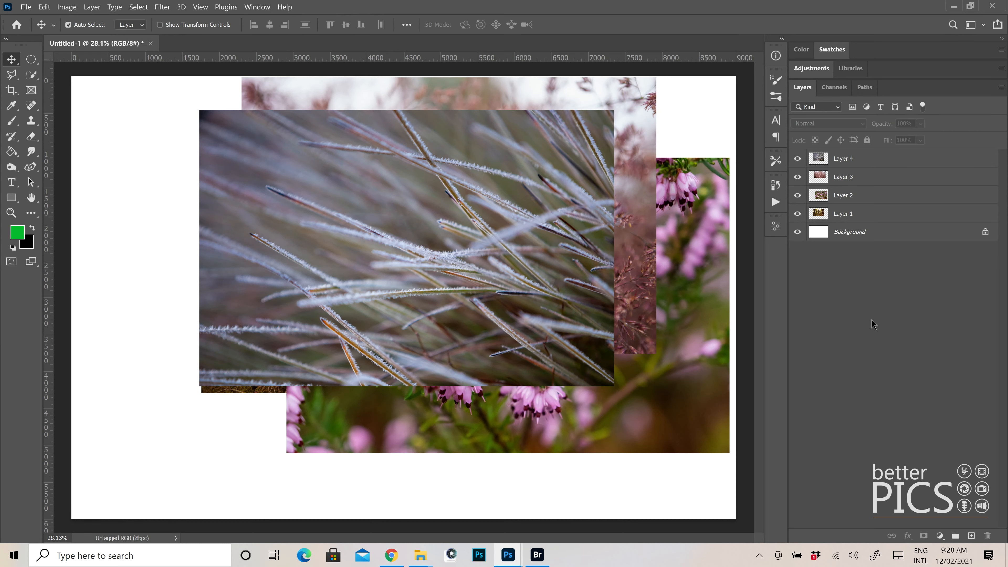
Hide Layers 4 to 1 one after another, and show them again to check which photo each holds
{"action": "left_click", "coordinate": [797, 159]}
{"action": "left_click", "coordinate": [797, 177]}
{"action": "left_click", "coordinate": [797, 195]}
{"action": "left_click", "coordinate": [797, 213]}
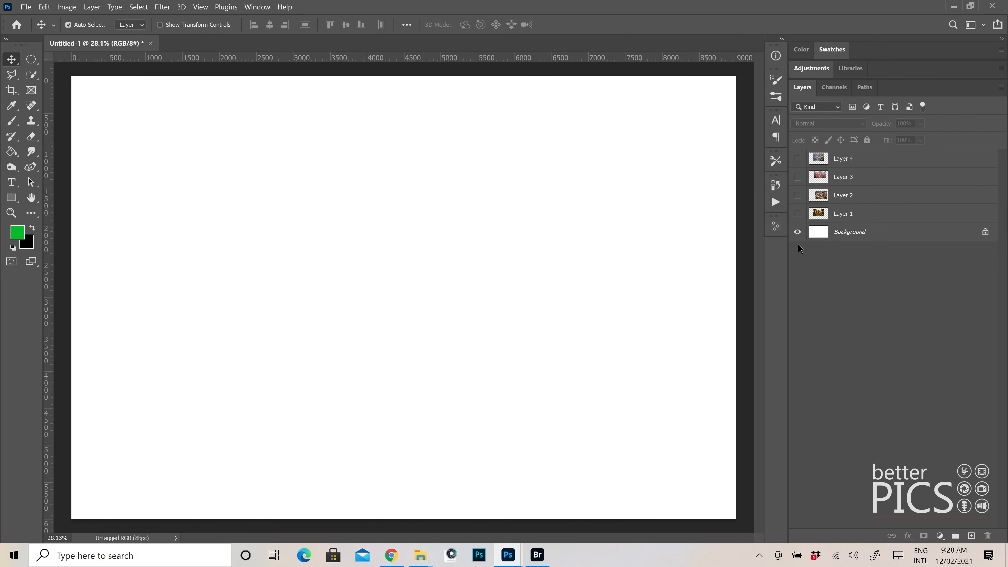
{"action": "left_click", "coordinate": [797, 213]}
{"action": "left_click", "coordinate": [797, 195]}
{"action": "left_click", "coordinate": [797, 177]}
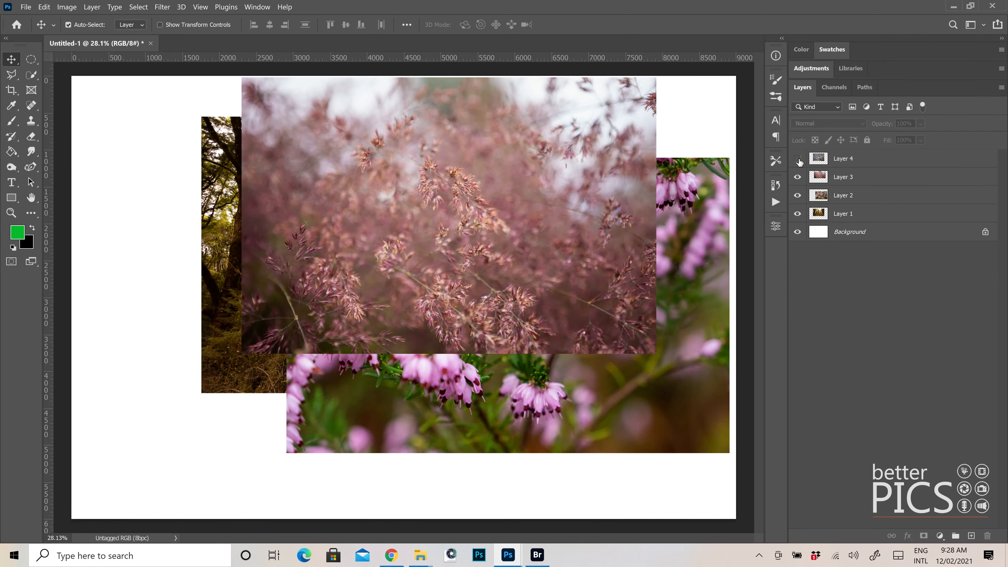
{"action": "left_click", "coordinate": [797, 159]}
Spread the four photos: frosted grass to the upper left, pink grass right, flowers left and forest to the lower right of the canvas
{"action": "left_click_drag", "start_coordinate": [432, 155], "coordinate": [355, 137]}
{"action": "left_click_drag", "start_coordinate": [599, 164], "coordinate": [643, 192]}
{"action": "left_click_drag", "start_coordinate": [558, 394], "coordinate": [442, 358]}
{"action": "left_click_drag", "start_coordinate": [466, 404], "coordinate": [410, 420]}
{"action": "left_click_drag", "start_coordinate": [561, 395], "coordinate": [645, 449]}
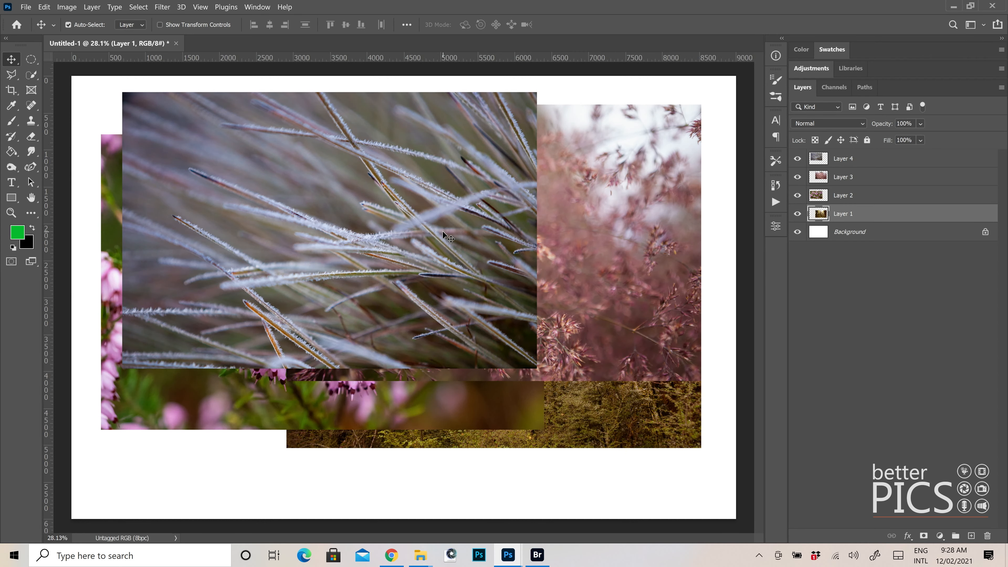
Hide Layers 2, 3 and 4 and move the forest photo on Layer 1 to the canvas centre
{"action": "left_click_drag", "start_coordinate": [796, 197], "coordinate": [795, 159]}
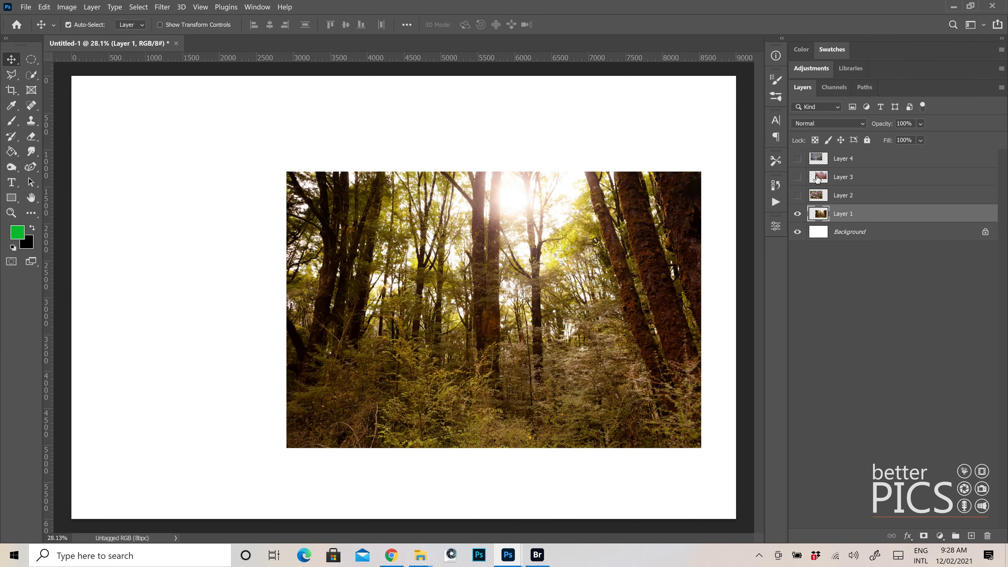
{"action": "left_click_drag", "start_coordinate": [527, 264], "coordinate": [467, 258]}
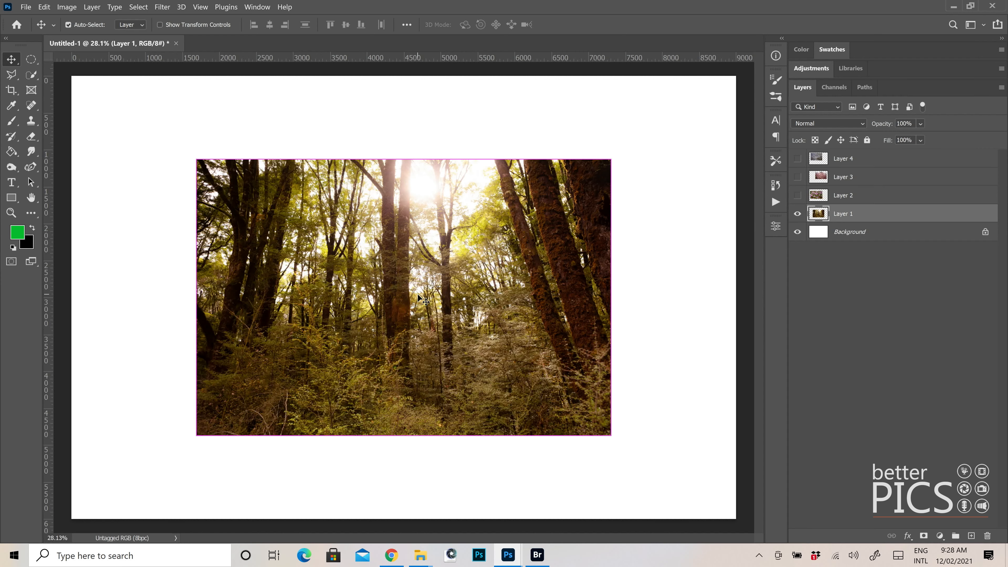
Scale the forest photo on Layer 1 down proportionally to a tiny thumbnail and apply the transform
{"action": "key", "text": "ctrl+t"}
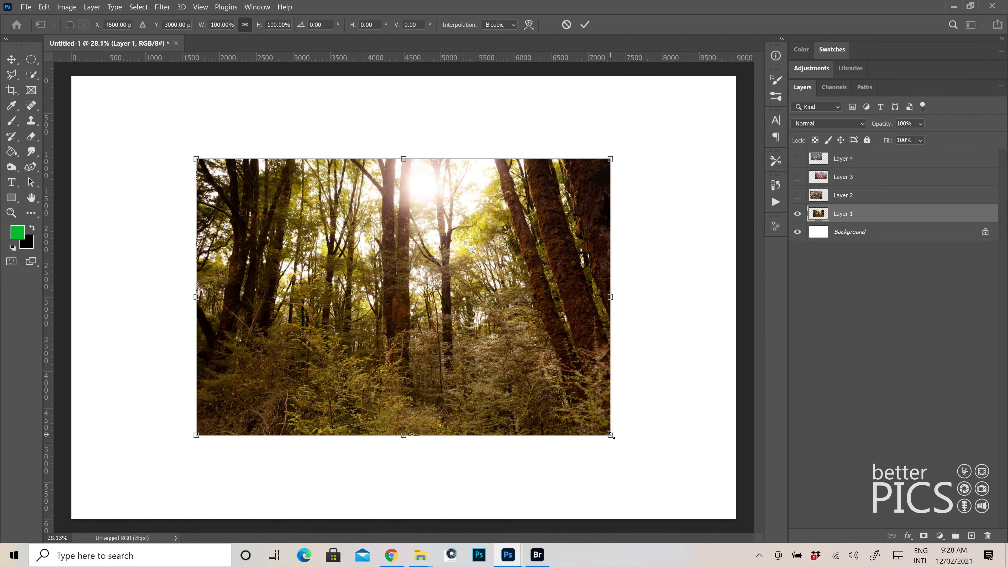
{"action": "left_click_drag", "start_coordinate": [611, 436], "coordinate": [227, 179]}
{"action": "left_click", "coordinate": [585, 24]}
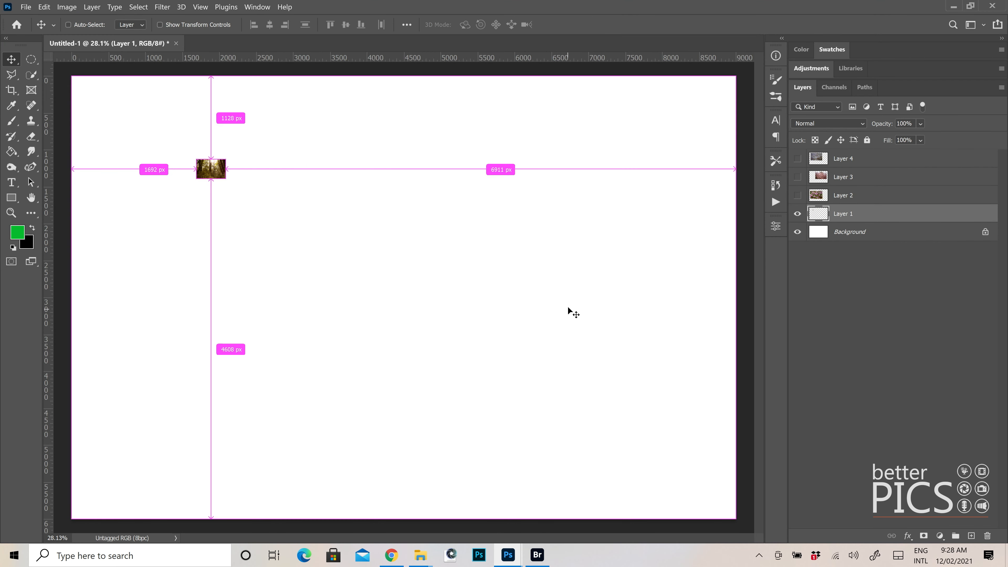
Scale the tiny forest thumbnail up to about 1569% with Free Transform, apply it, and shift the photo slightly upward
{"action": "key", "text": "ctrl+t"}
{"action": "left_click_drag", "start_coordinate": [229, 181], "coordinate": [688, 420]}
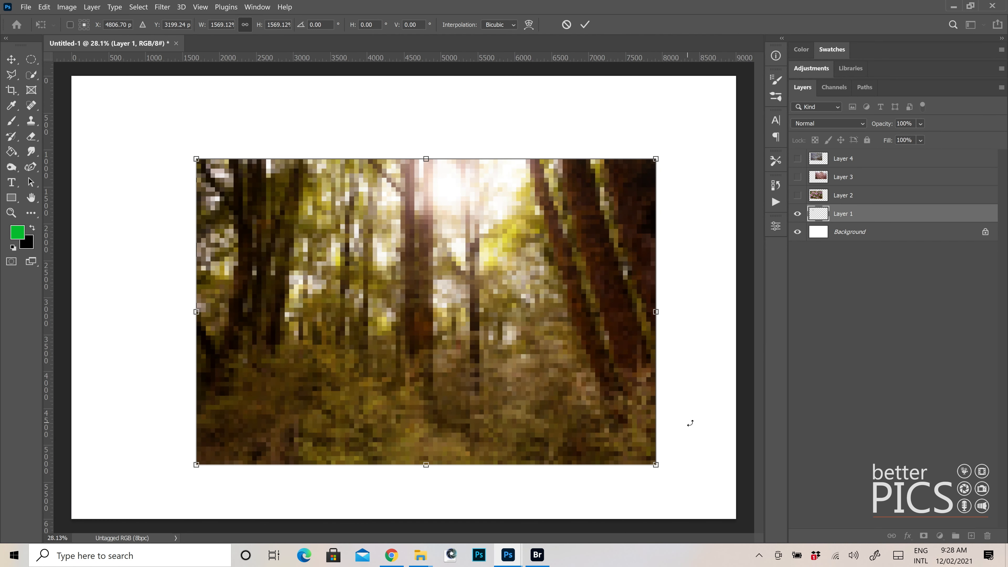
{"action": "left_click", "coordinate": [584, 24]}
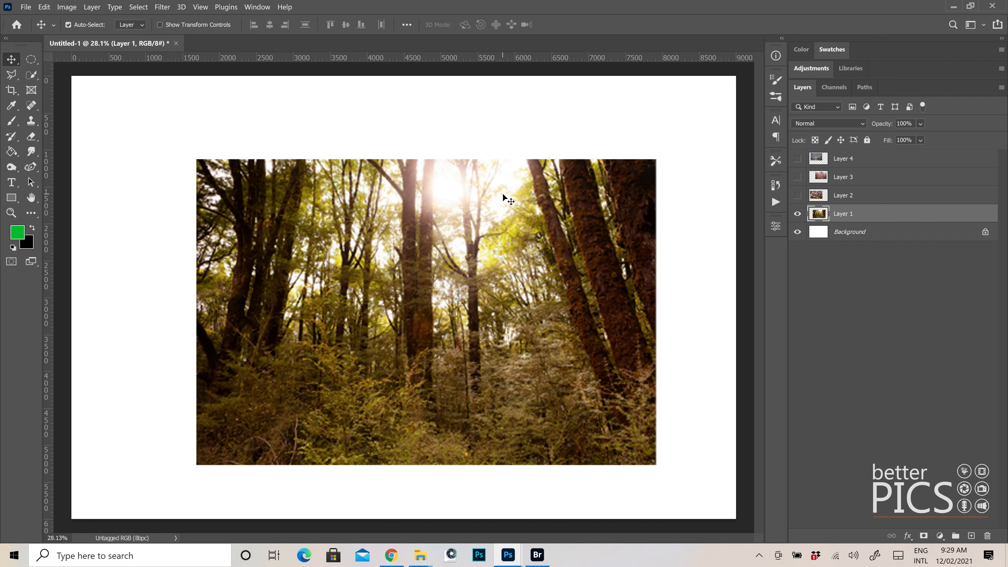
{"action": "left_click_drag", "start_coordinate": [532, 243], "coordinate": [527, 224]}
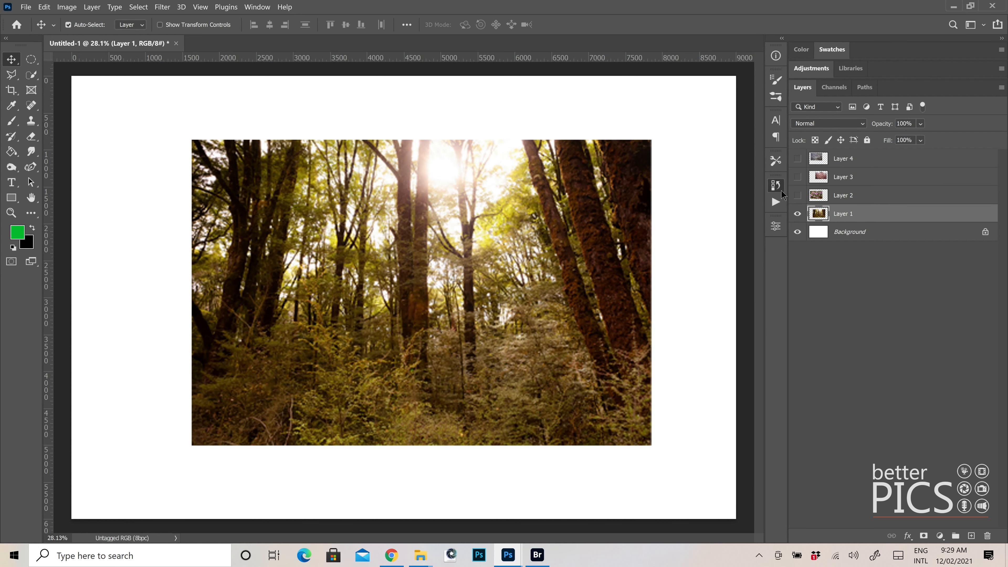
Revert the document history to the Move state just before the two Free Transforms
{"action": "left_click", "coordinate": [779, 189]}
{"action": "left_click", "coordinate": [664, 341]}
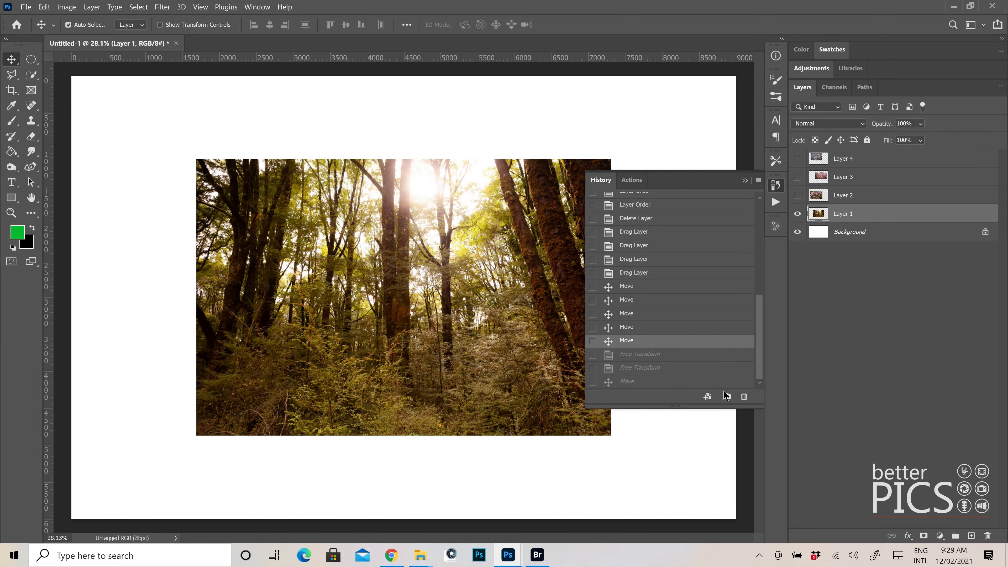
{"action": "left_click", "coordinate": [776, 186]}
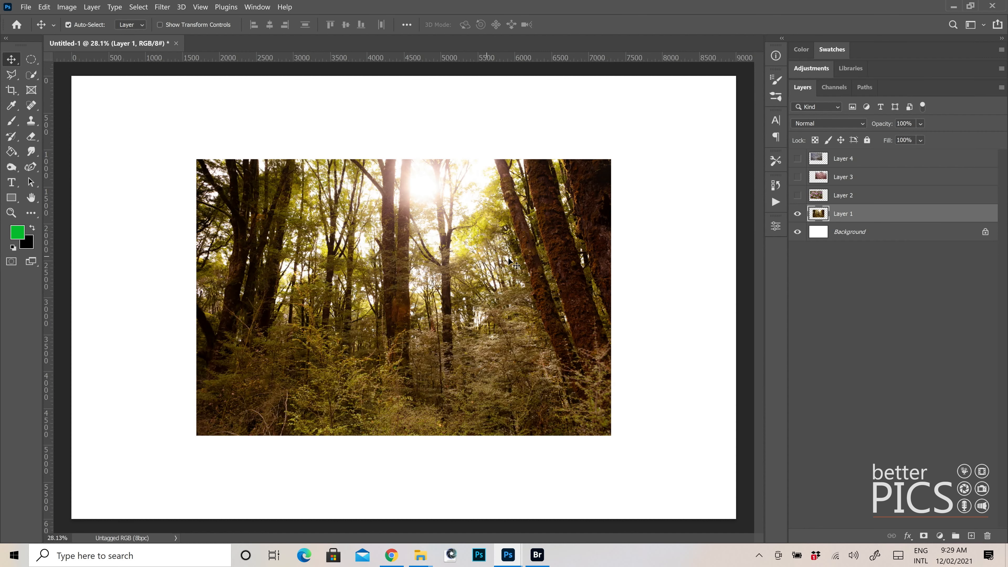
Show Layers 2, 3 and 4 again and spread the four photos apart so that each is partly exposed
{"action": "left_click", "coordinate": [797, 195]}
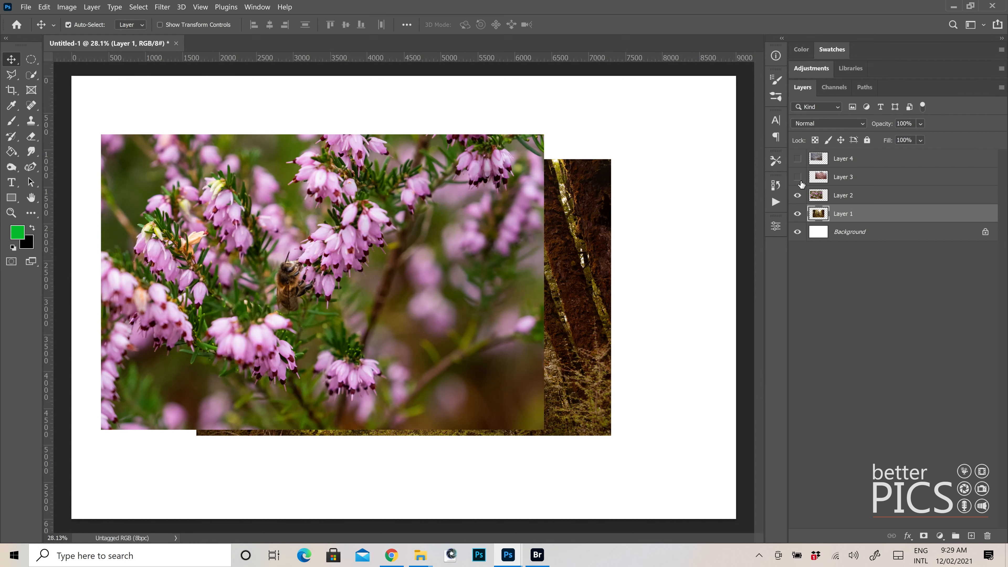
{"action": "left_click", "coordinate": [797, 177]}
{"action": "left_click", "coordinate": [797, 159]}
{"action": "left_click_drag", "start_coordinate": [594, 413], "coordinate": [657, 451]}
{"action": "left_click_drag", "start_coordinate": [491, 412], "coordinate": [475, 442]}
{"action": "left_click_drag", "start_coordinate": [601, 277], "coordinate": [605, 266]}
{"action": "left_click_drag", "start_coordinate": [417, 229], "coordinate": [381, 230]}
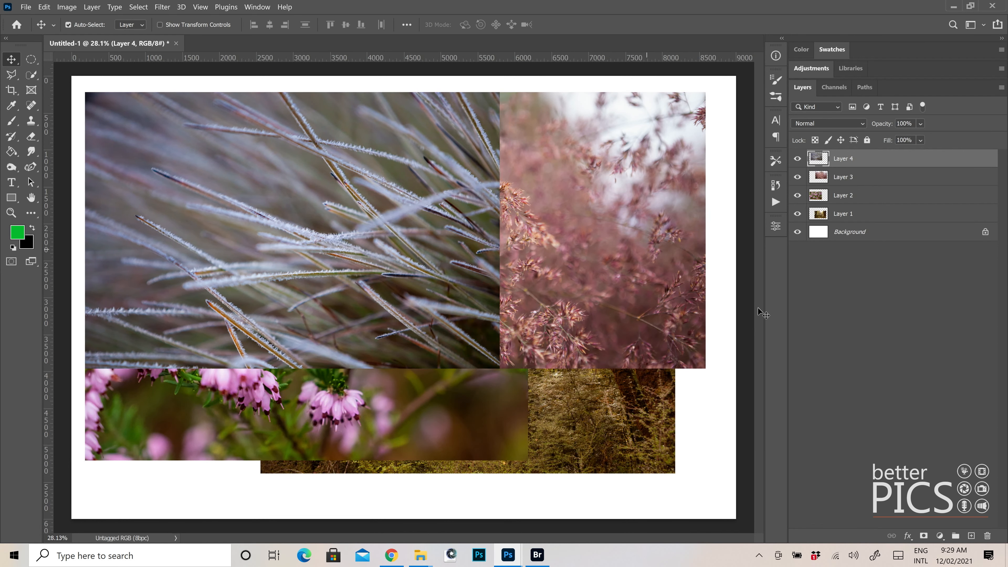
Convert Layer 4, Layer 3, Layer 2 and Layer 1 each into a separate smart object
{"action": "right_click", "coordinate": [881, 160]}
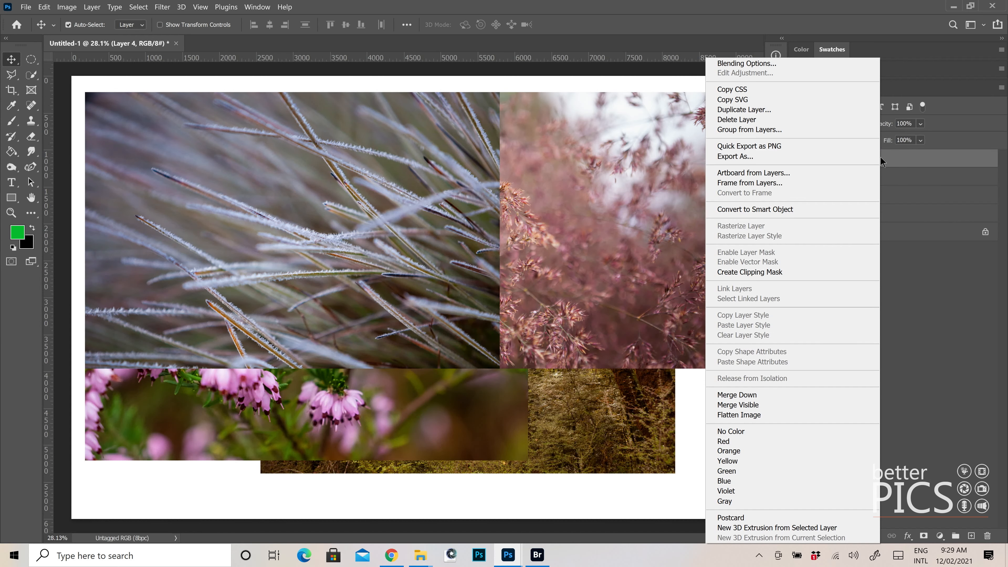
{"action": "left_click", "coordinate": [780, 208]}
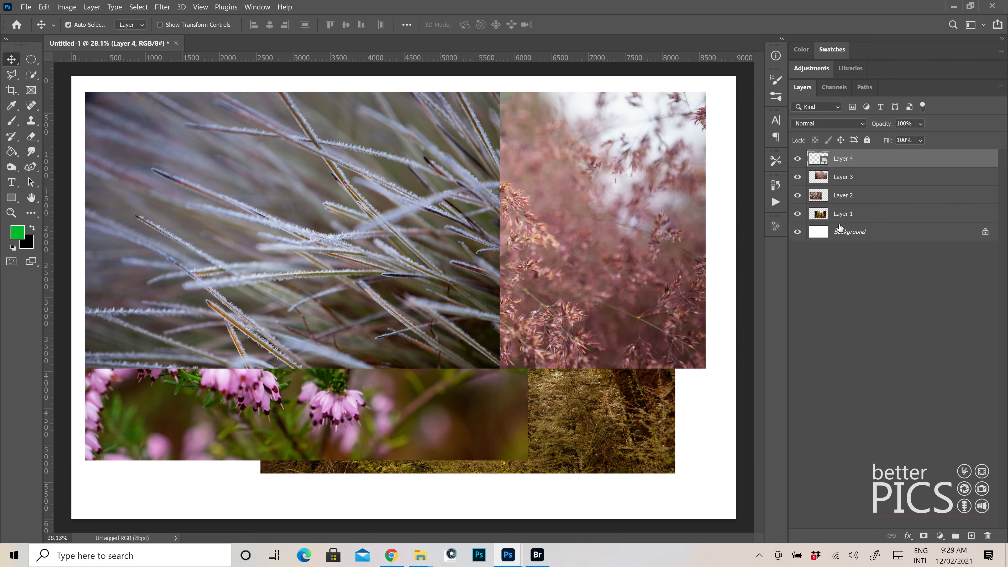
{"action": "right_click", "coordinate": [869, 180]}
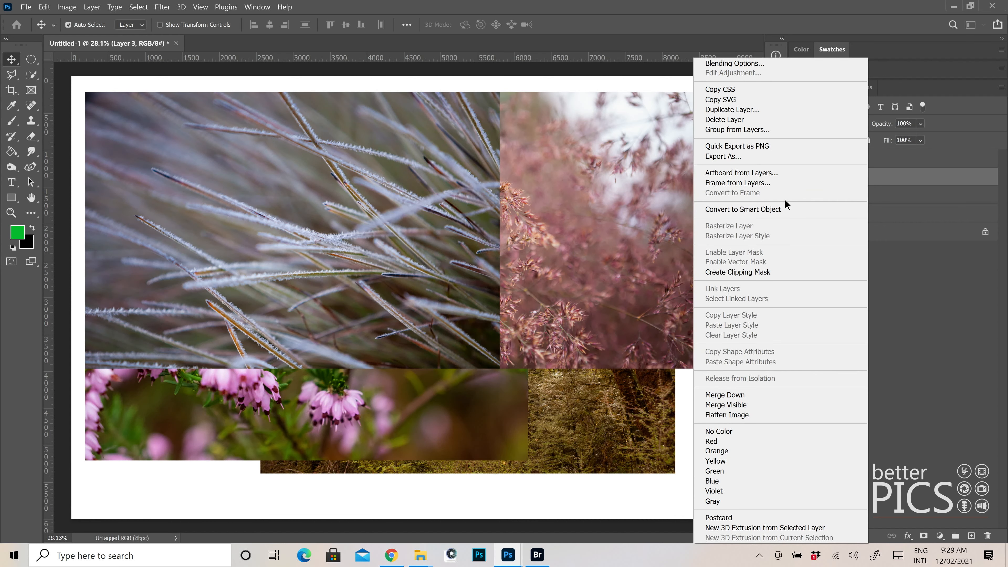
{"action": "left_click", "coordinate": [778, 209]}
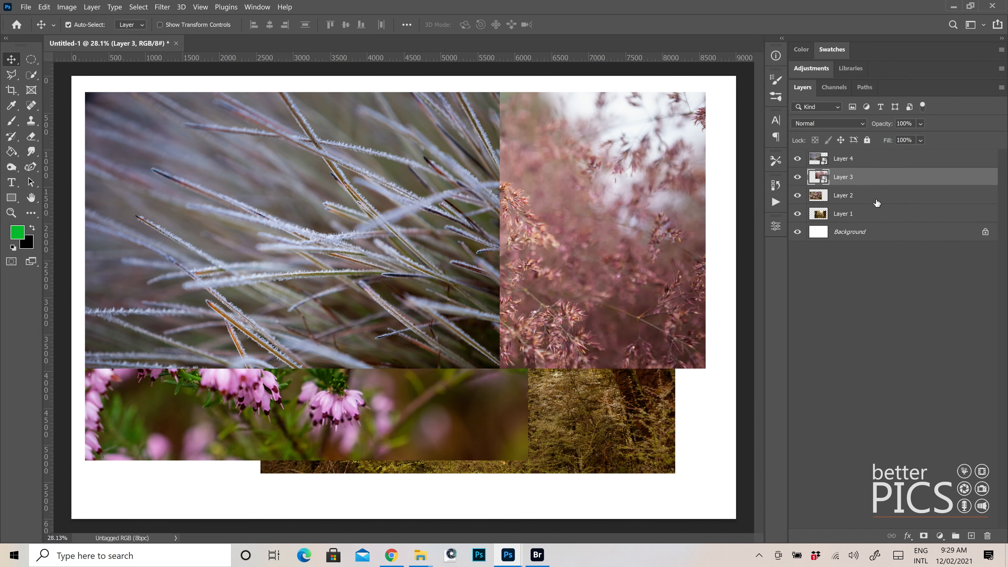
{"action": "right_click", "coordinate": [873, 195]}
{"action": "left_click", "coordinate": [794, 209]}
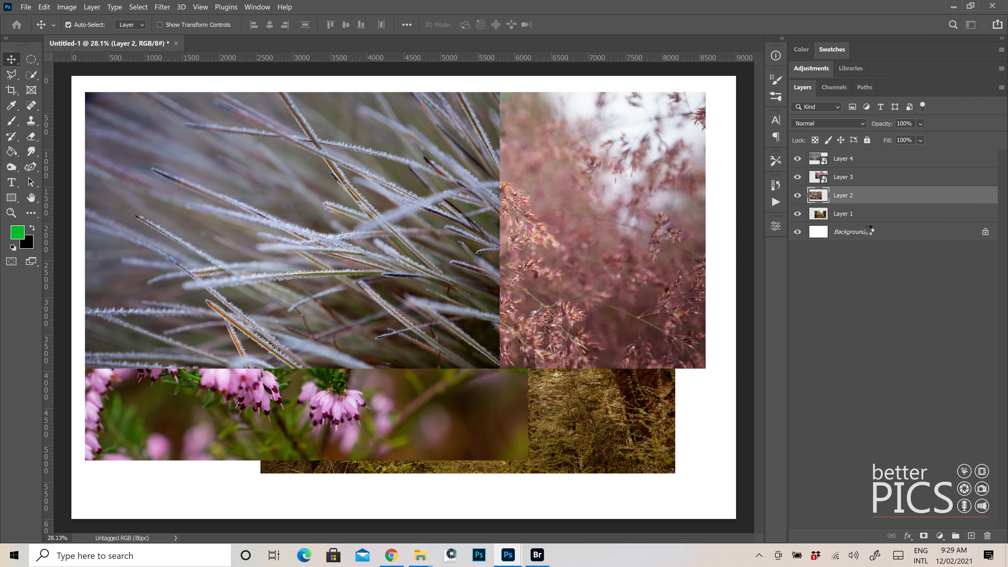
{"action": "right_click", "coordinate": [891, 216]}
{"action": "left_click", "coordinate": [807, 209]}
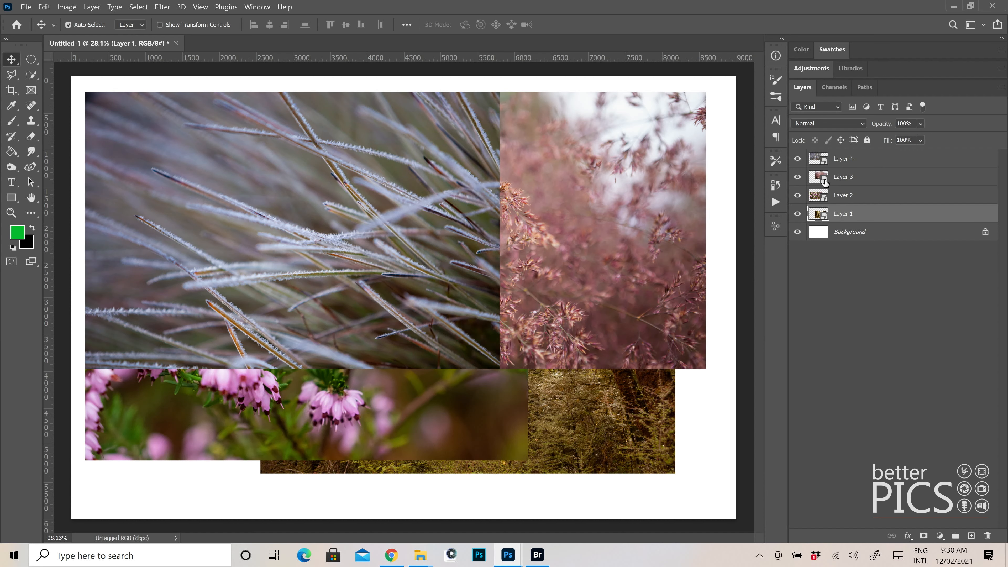
Hide the three upper smart object layers and centre the forest smart object on the canvas
{"action": "left_click_drag", "start_coordinate": [798, 159], "coordinate": [801, 199]}
{"action": "left_click_drag", "start_coordinate": [472, 272], "coordinate": [416, 236]}
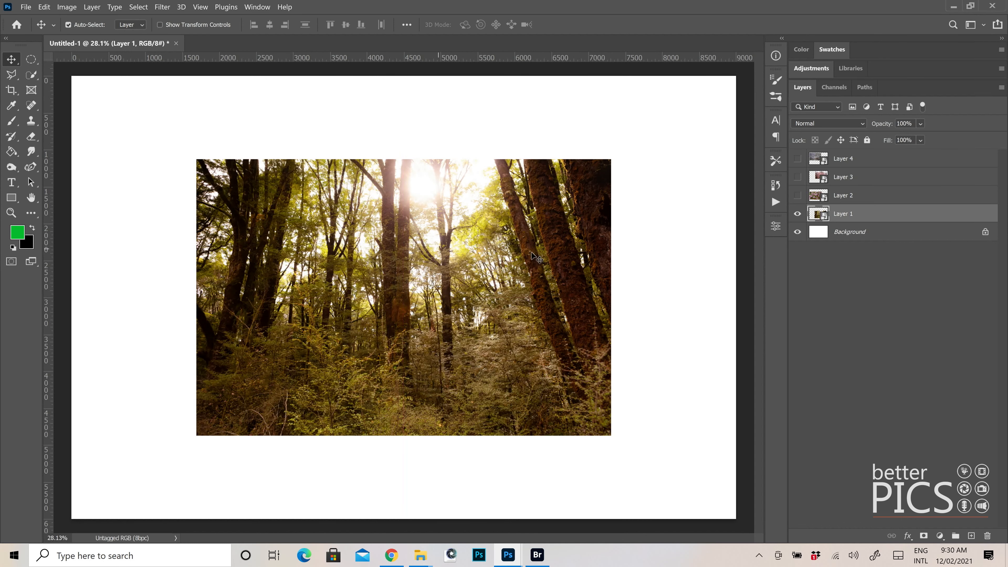
Scale the forest smart object on Layer 1 down proportionally to about 7.38% and apply the transform
{"action": "key", "text": "ctrl"}
{"action": "key", "text": "ctrl+t"}
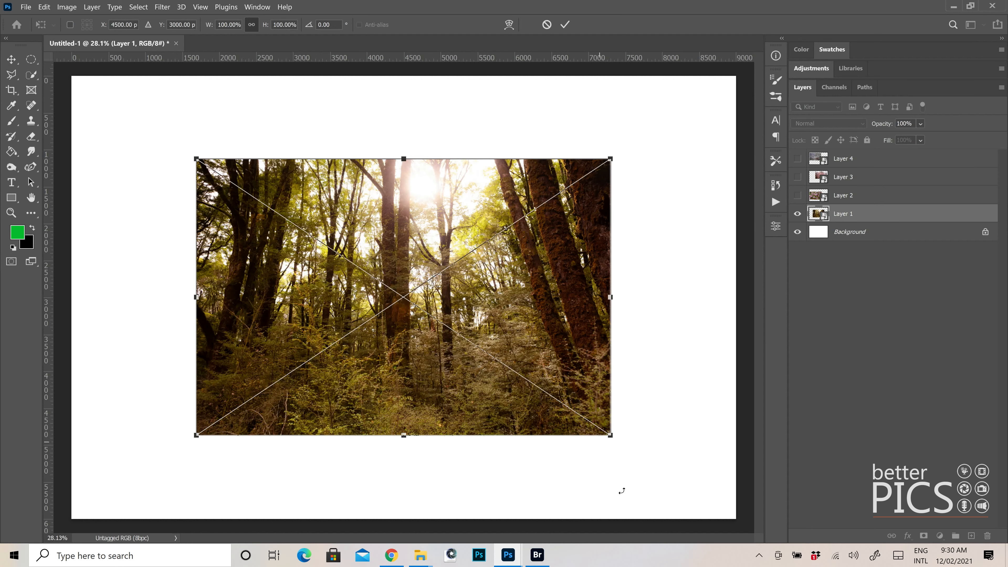
{"action": "left_click_drag", "start_coordinate": [611, 436], "coordinate": [220, 197]}
{"action": "left_click", "coordinate": [565, 24]}
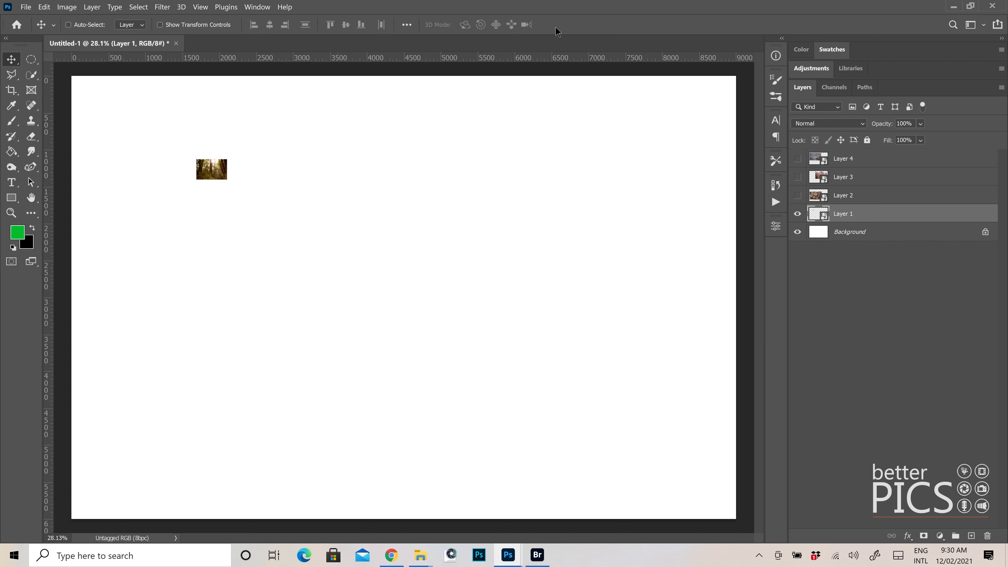
Scale the forest smart object back up to slightly more than its original size and apply the transform
{"action": "key", "text": "ctrl+t"}
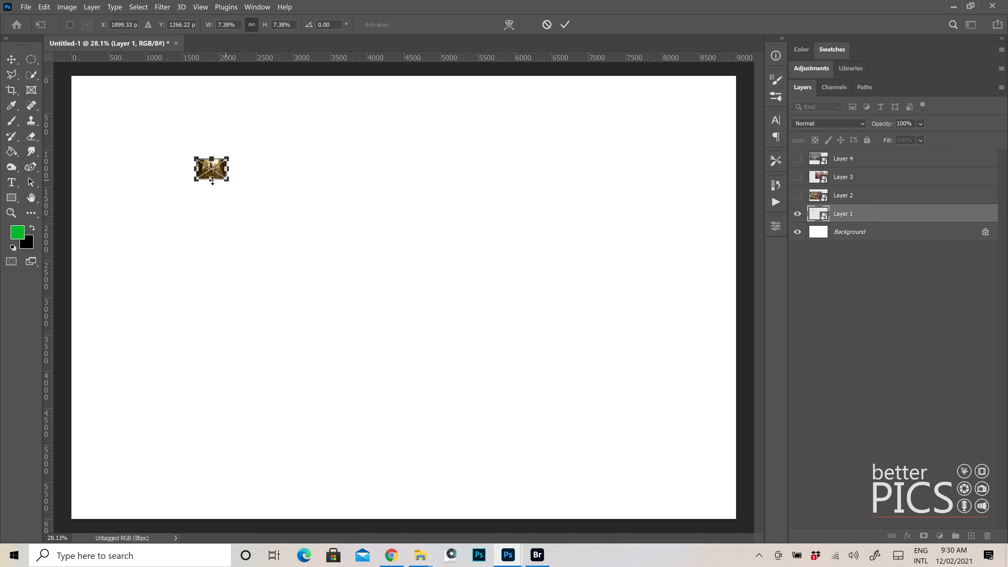
{"action": "left_click_drag", "start_coordinate": [228, 183], "coordinate": [643, 456]}
{"action": "left_click", "coordinate": [565, 25]}
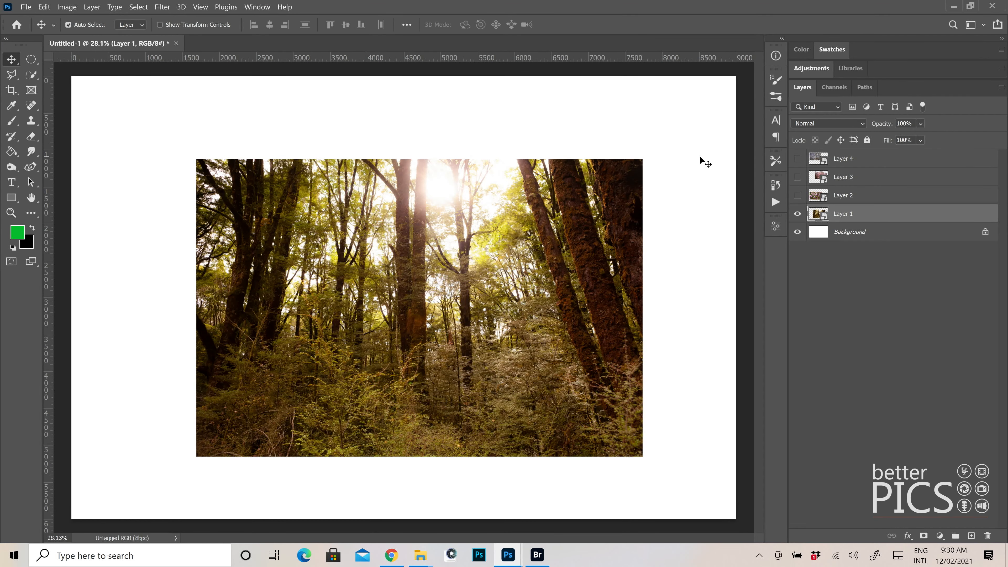
Turn the visibility of Layers 2, 3 and 4 back on
{"action": "left_click", "coordinate": [797, 195]}
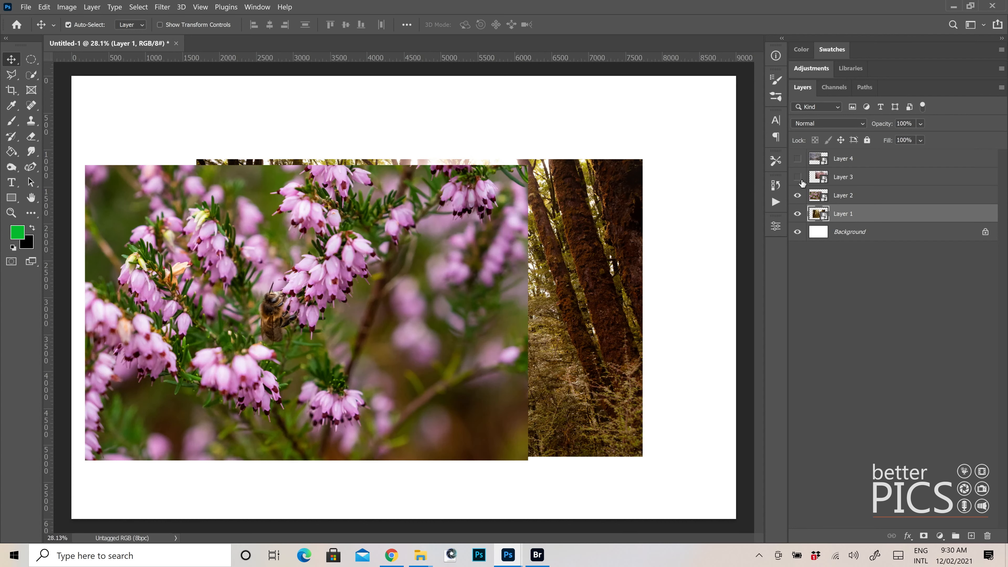
{"action": "left_click", "coordinate": [797, 176]}
{"action": "left_click", "coordinate": [797, 159]}
Scale the frosted grass smart object on Layer 4 down proportionally to roughly a third of its size and apply the transform
{"action": "left_click_drag", "start_coordinate": [400, 141], "coordinate": [405, 144]}
{"action": "key", "text": "ctrl+t"}
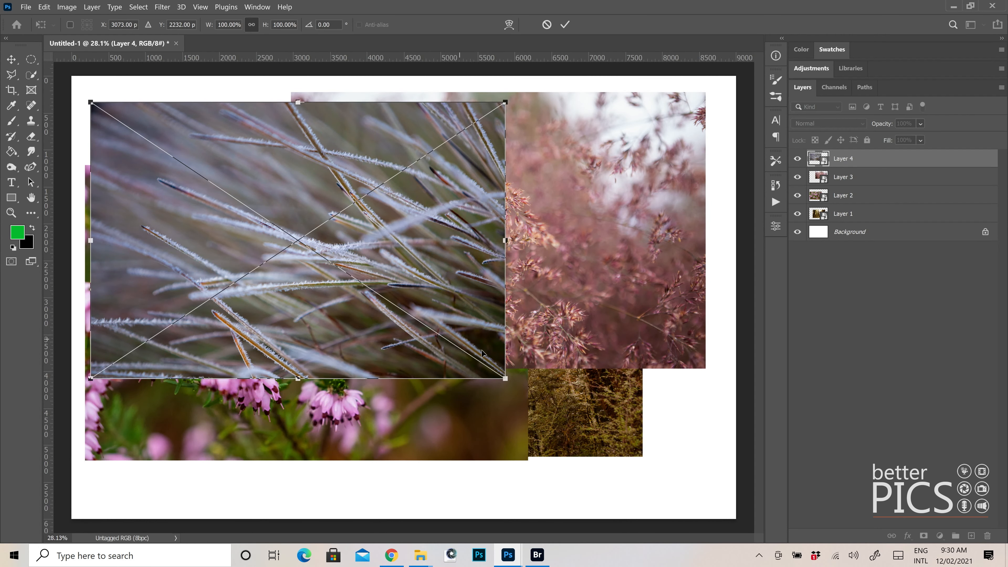
{"action": "left_click_drag", "start_coordinate": [505, 378], "coordinate": [239, 201]}
{"action": "left_click", "coordinate": [564, 25]}
Scale the pink grass smart object on Layer 3 down to about 32.86%, place it beside the frosted grass photo and apply the transform
{"action": "left_click", "coordinate": [536, 171]}
{"action": "key", "text": "ctrl+t"}
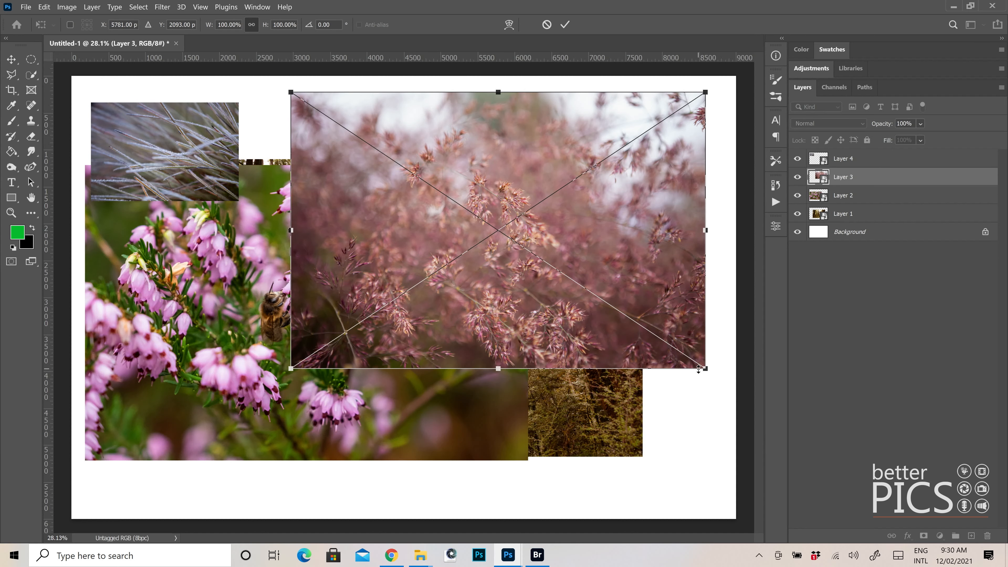
{"action": "left_click_drag", "start_coordinate": [698, 369], "coordinate": [405, 168]}
{"action": "left_click", "coordinate": [565, 24]}
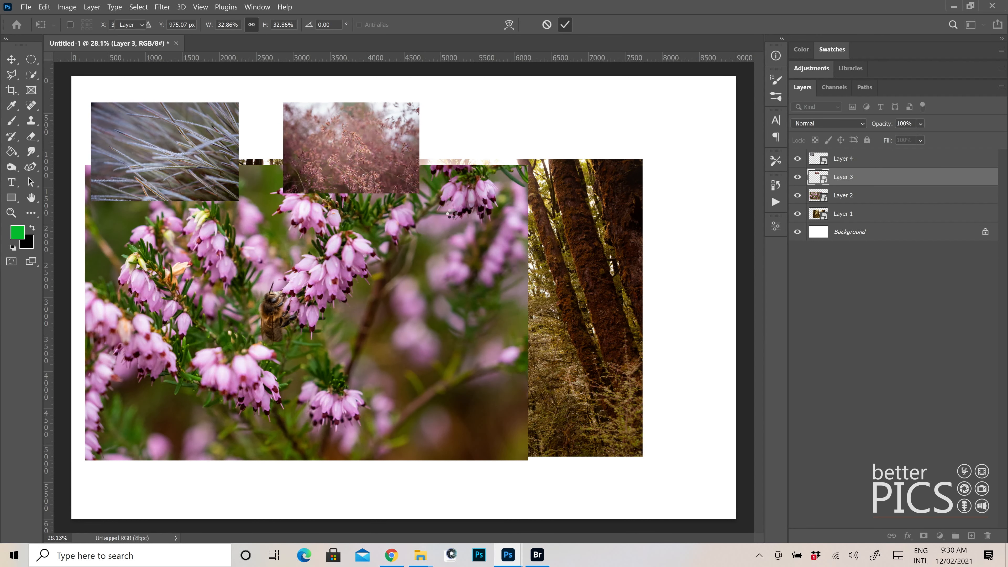
Scale the pink flower smart object on Layer 2 down to about 35.60% and place it below the frosted grass photo
{"action": "left_click", "coordinate": [428, 277], "text": "ctrl"}
{"action": "key", "text": "ctrl+t"}
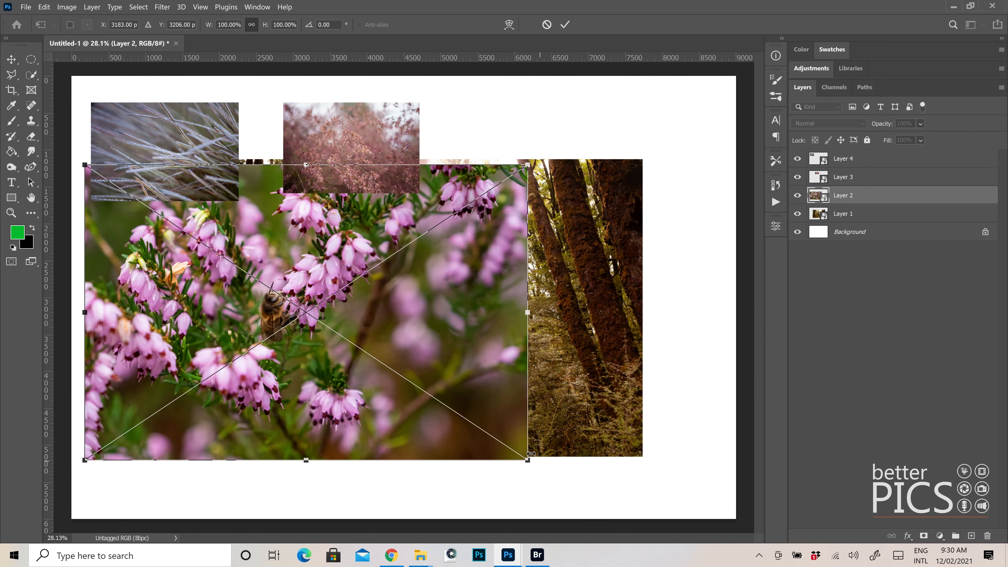
{"action": "left_click_drag", "start_coordinate": [527, 459], "coordinate": [244, 270]}
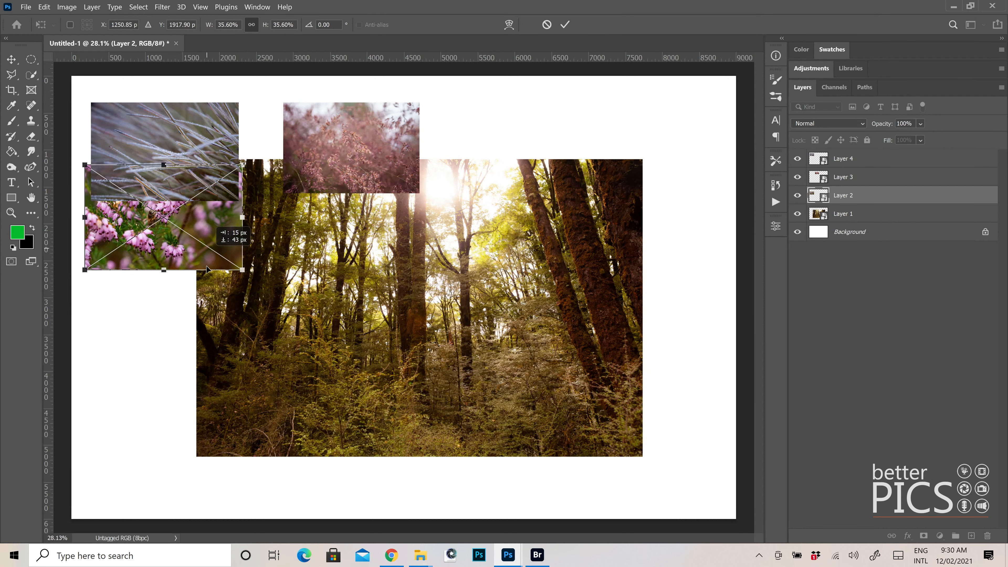
{"action": "left_click_drag", "start_coordinate": [222, 236], "coordinate": [233, 283]}
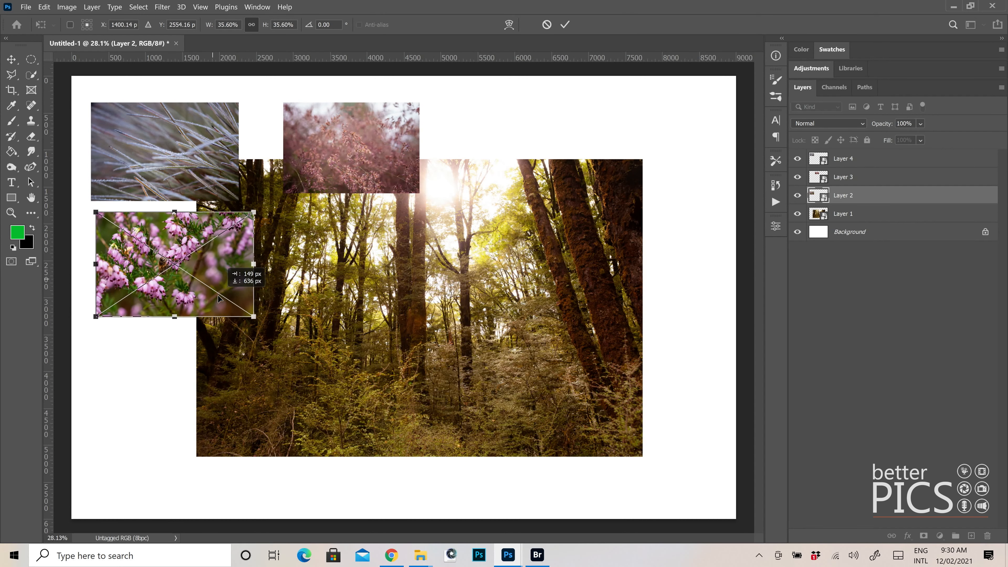
{"action": "left_click", "coordinate": [564, 25]}
Scale the forest smart object on Layer 1 down to about 38.35%, place it below the pink grass photo and apply the transform
{"action": "left_click", "coordinate": [504, 333], "text": "ctrl"}
{"action": "key", "text": "ctrl+t"}
{"action": "left_click_drag", "start_coordinate": [640, 455], "coordinate": [407, 272]}
{"action": "left_click", "coordinate": [565, 24]}
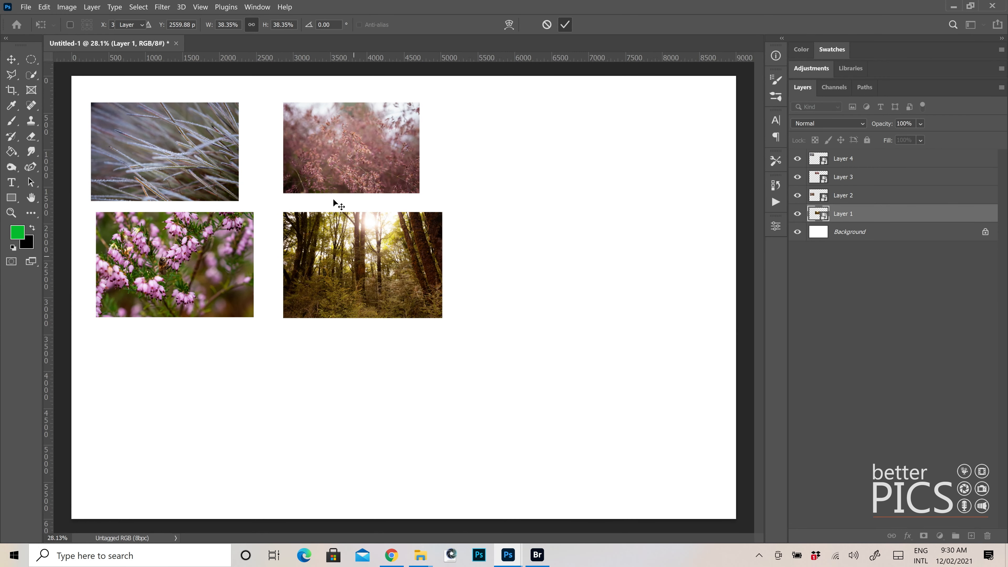
Spread the four small photos out over the canvas, with the pink grass photo in the upper part right of centre
{"action": "left_click_drag", "start_coordinate": [338, 153], "coordinate": [541, 171]}
{"action": "left_click_drag", "start_coordinate": [361, 283], "coordinate": [540, 388]}
{"action": "left_click_drag", "start_coordinate": [186, 314], "coordinate": [301, 449]}
{"action": "left_click_drag", "start_coordinate": [195, 183], "coordinate": [353, 273]}
{"action": "left_click_drag", "start_coordinate": [568, 182], "coordinate": [489, 165]}
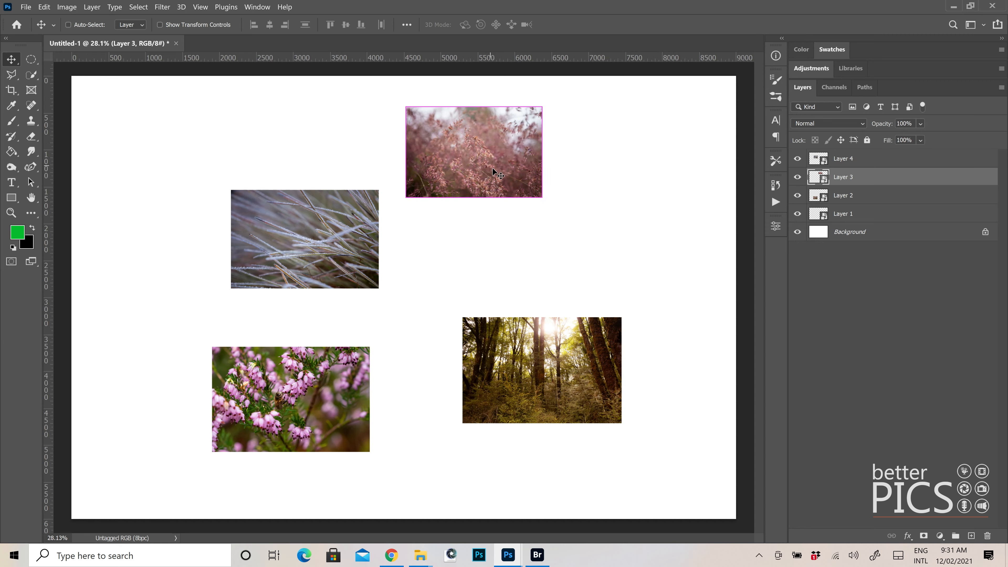
Enlarge the pink grass photo proportionally to about twice its size and align the frosted grass photo's lower edge with it, leaving a narrow gap
{"action": "key", "text": "ctrl+t"}
{"action": "left_click_drag", "start_coordinate": [542, 197], "coordinate": [677, 287]}
{"action": "left_click", "coordinate": [565, 24]}
{"action": "left_click_drag", "start_coordinate": [338, 243], "coordinate": [354, 241]}
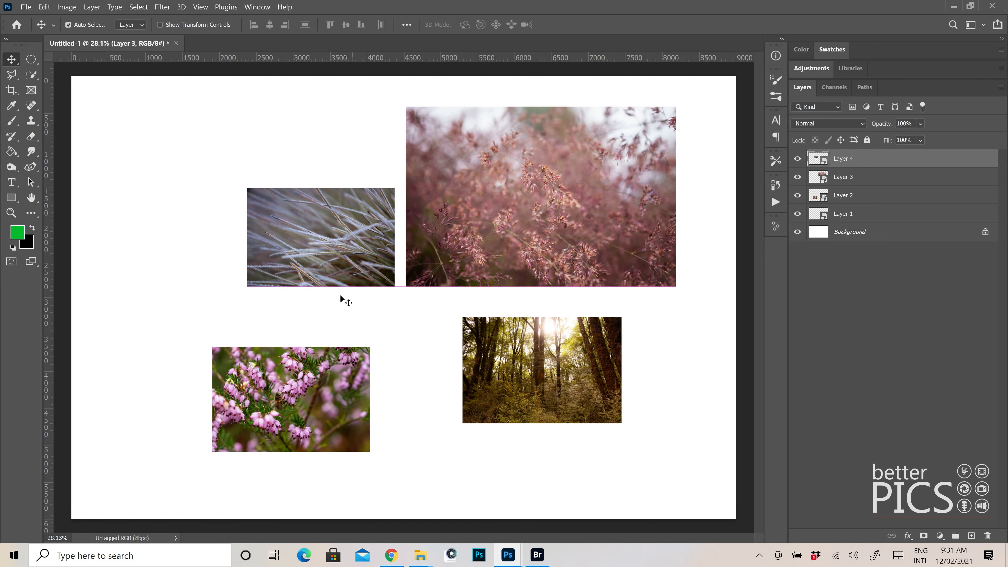
Move the flower photo below the frosted grass photo with right edges aligned, scale it up to about 62.98% and apply the transform
{"action": "left_click_drag", "start_coordinate": [318, 390], "coordinate": [342, 348]}
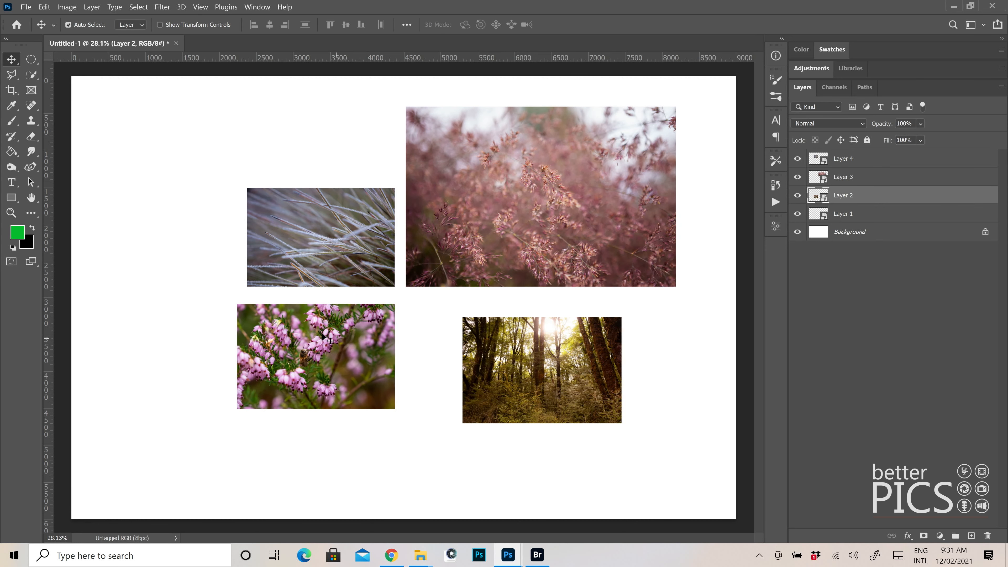
{"action": "key", "text": "ctrl+t"}
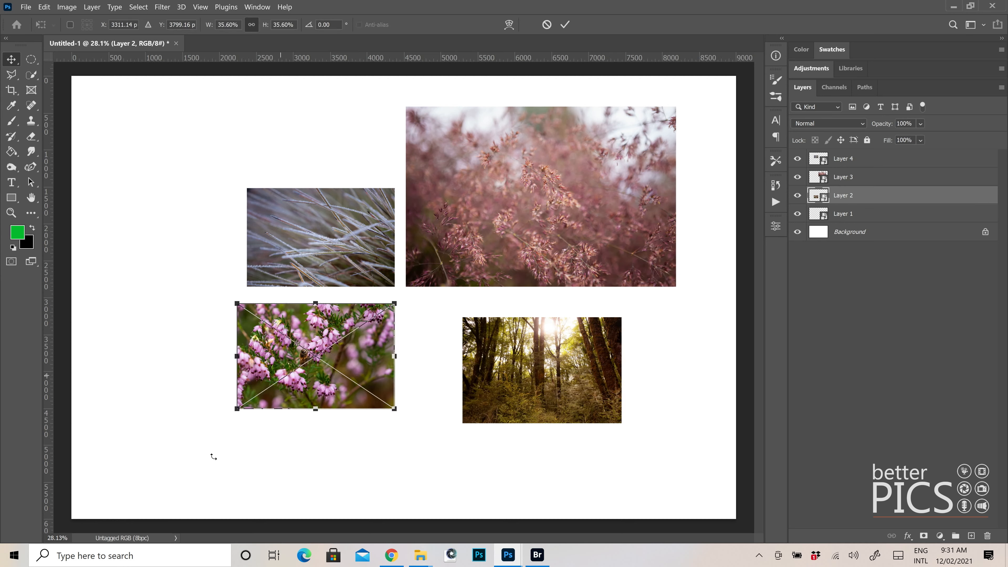
{"action": "left_click_drag", "start_coordinate": [236, 409], "coordinate": [88, 502]}
{"action": "left_click", "coordinate": [565, 25]}
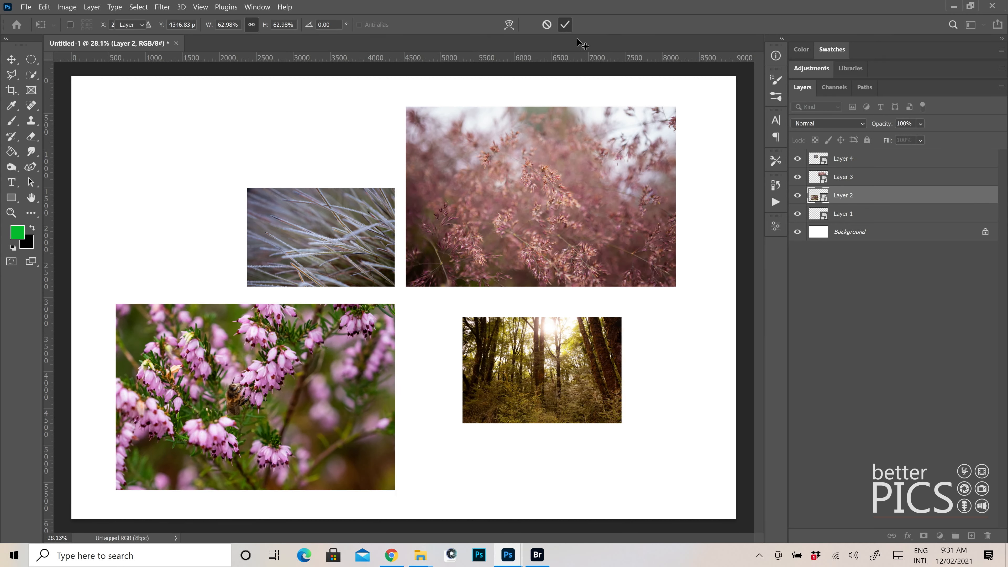
Move the forest photo below the pink grass photo with left edges aligned, and shift the flower photo up so their top edges line up
{"action": "left_click", "coordinate": [573, 354]}
{"action": "left_click_drag", "start_coordinate": [494, 361], "coordinate": [438, 349]}
{"action": "left_click_drag", "start_coordinate": [337, 374], "coordinate": [336, 367]}
{"action": "left_click_drag", "start_coordinate": [424, 371], "coordinate": [425, 365]}
Scale the forest photo up to about 65.28%, matching the width of the pink grass photo, and apply the transform
{"action": "key", "text": "ctrl+t"}
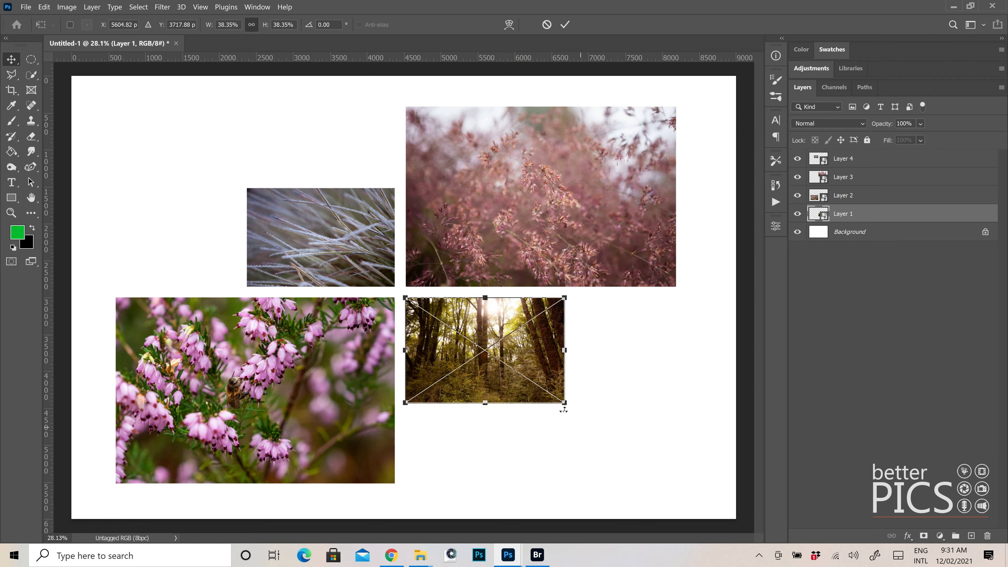
{"action": "left_click_drag", "start_coordinate": [564, 403], "coordinate": [678, 479]}
{"action": "left_click", "coordinate": [565, 25]}
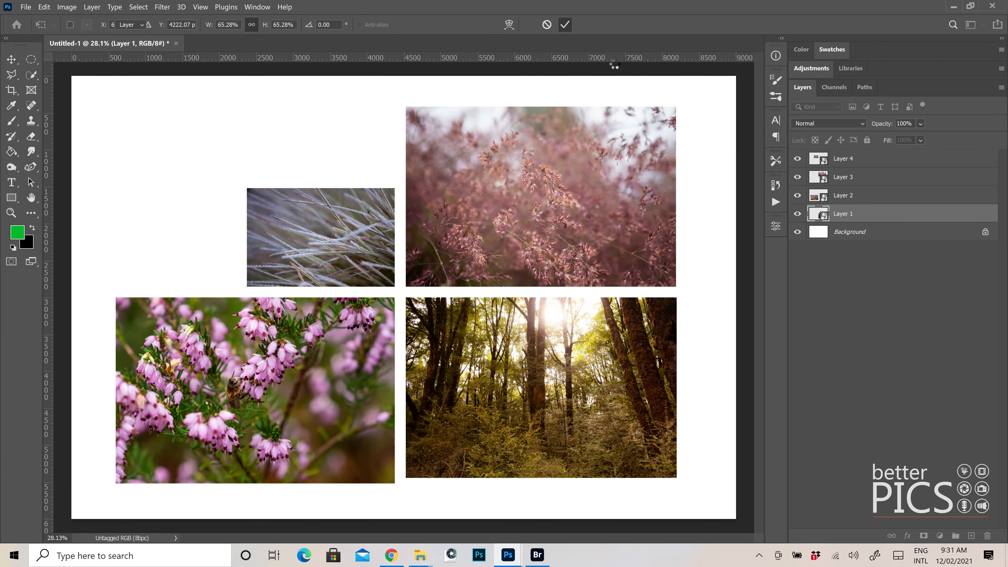